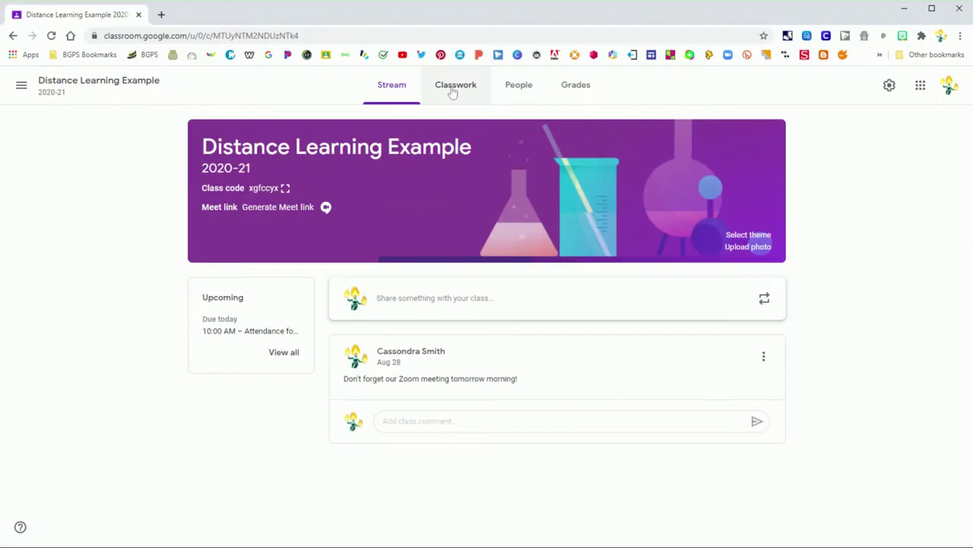
# From Classwork, open Reuse post and switch the picker to the archived Flipped Classroom 6/22 class
pyautogui.click(452, 90)
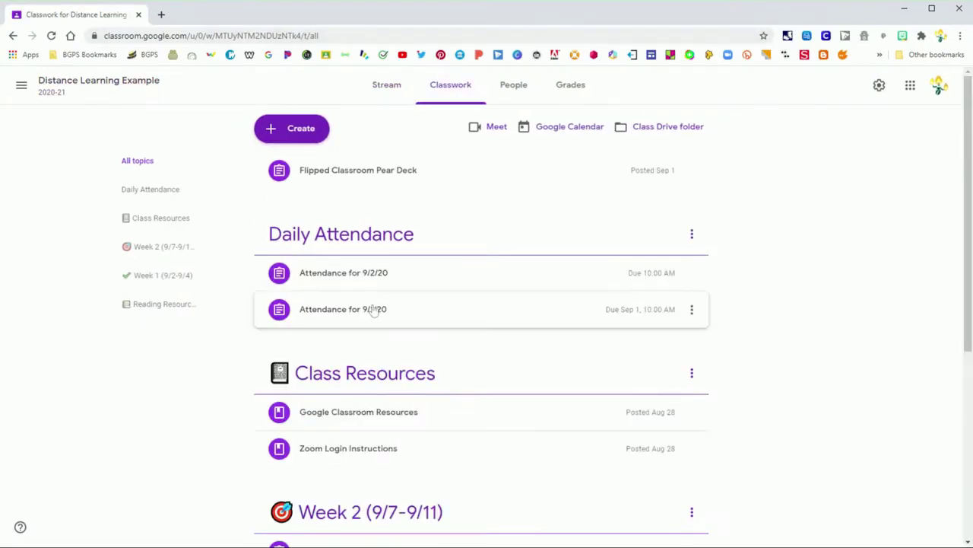
pyautogui.click(290, 134)
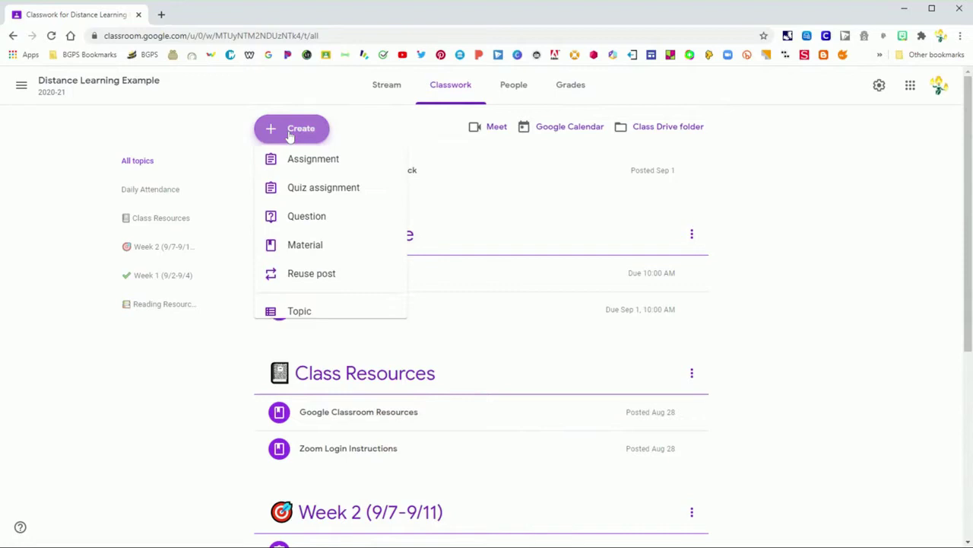
pyautogui.click(336, 282)
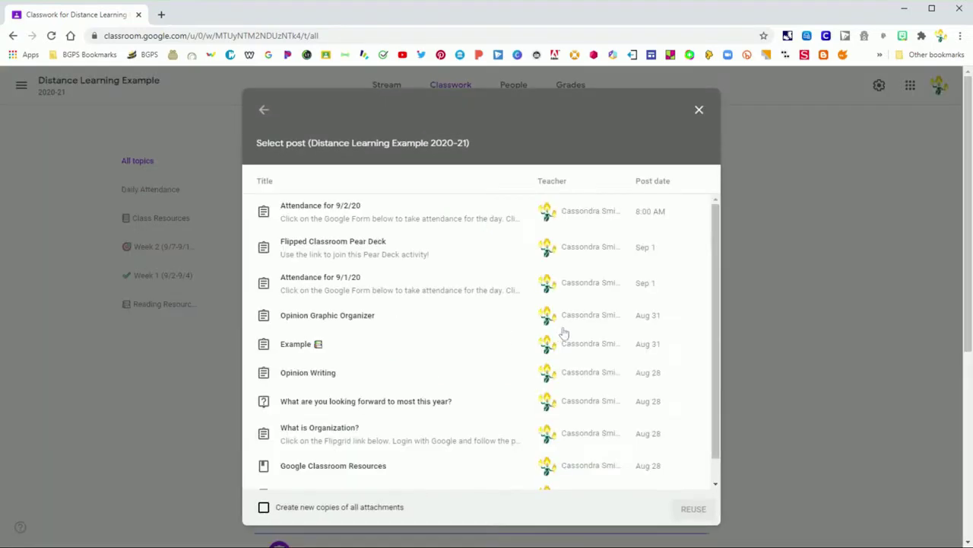
pyautogui.click(264, 111)
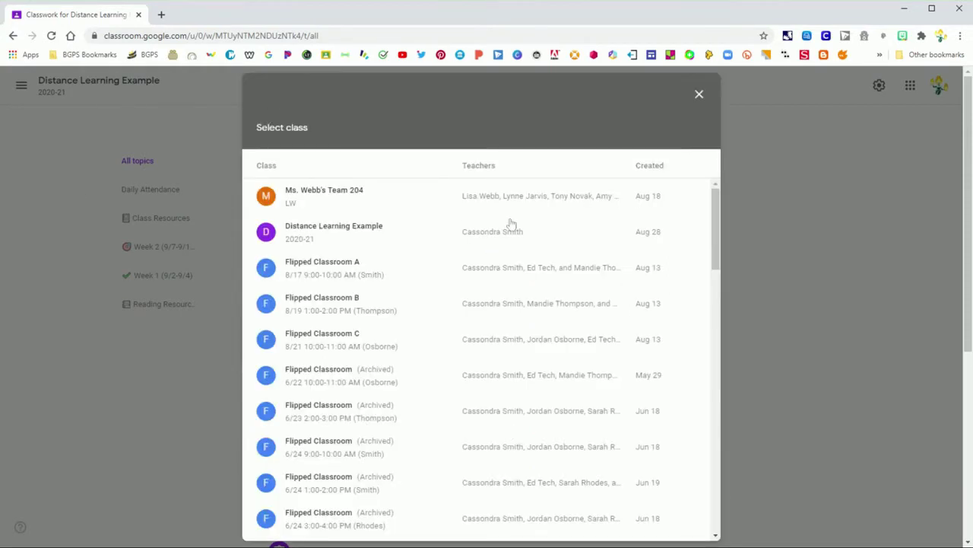
pyautogui.scroll(-10, 343, 274)
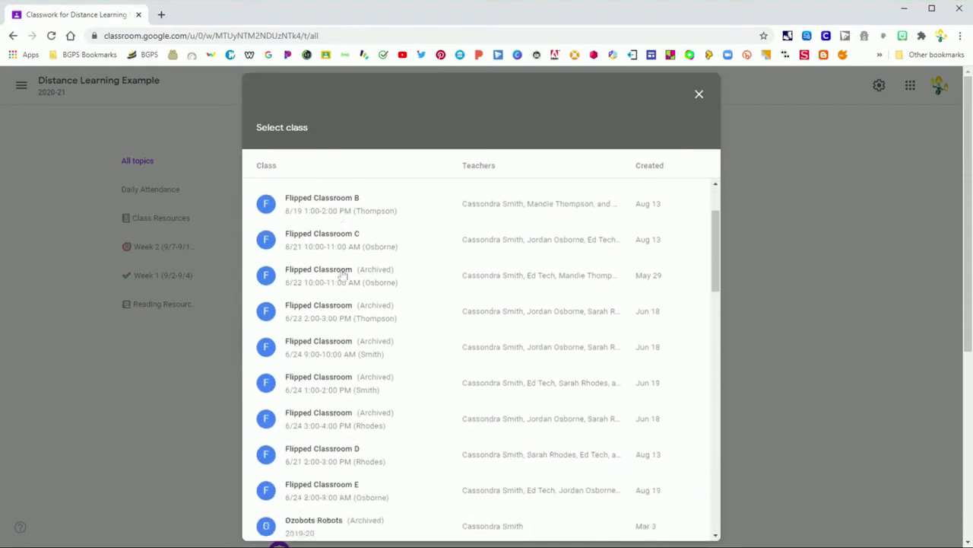
pyautogui.scroll(-4, 344, 277)
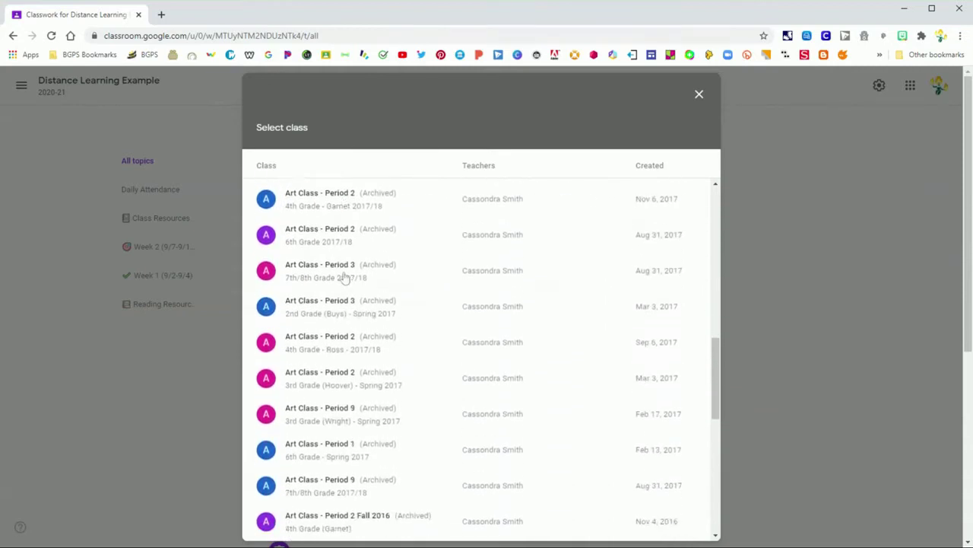
pyautogui.scroll(8, 344, 276)
pyautogui.scroll(5, 345, 278)
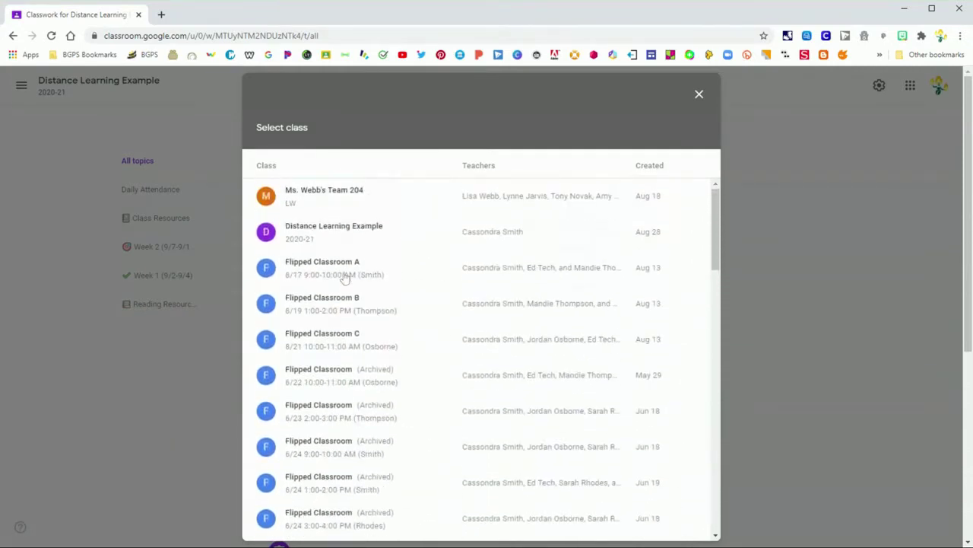
pyautogui.click(373, 379)
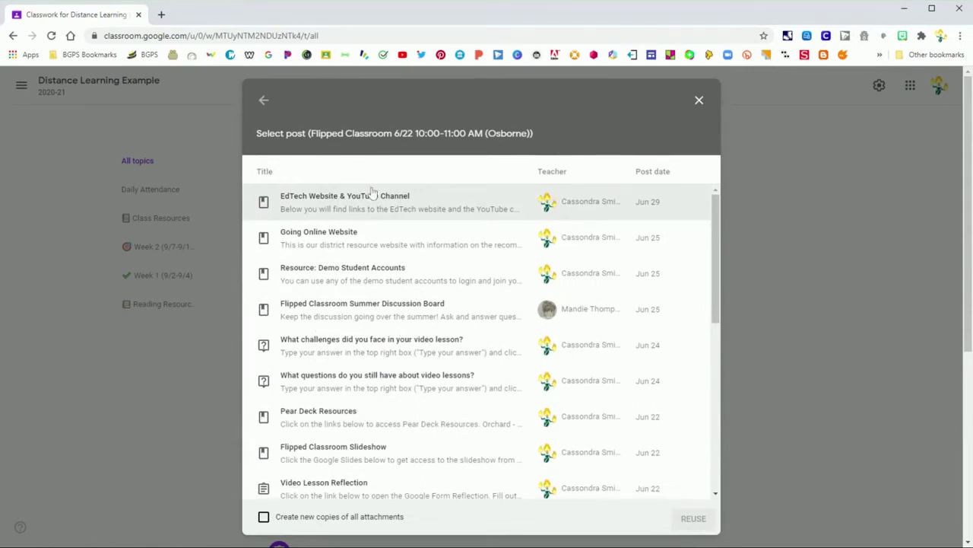
# Switch the picker to Distance Learning Example and reuse its Attendance for 9/2/20 post
pyautogui.click(264, 102)
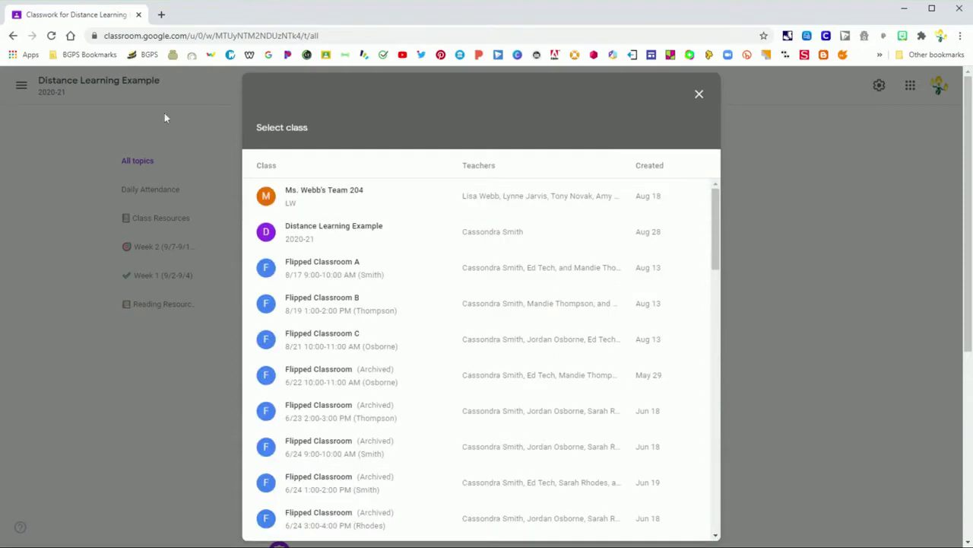
pyautogui.click(354, 241)
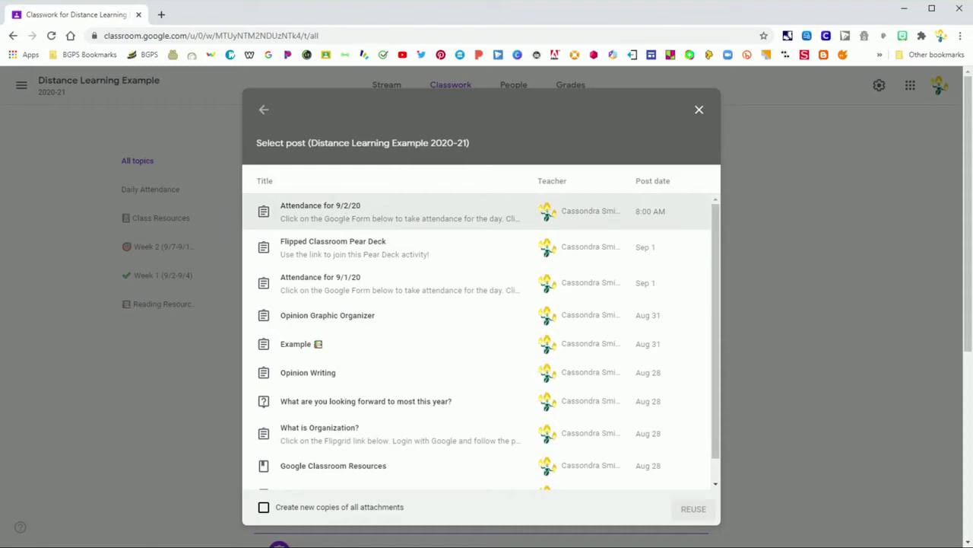
pyautogui.click(332, 213)
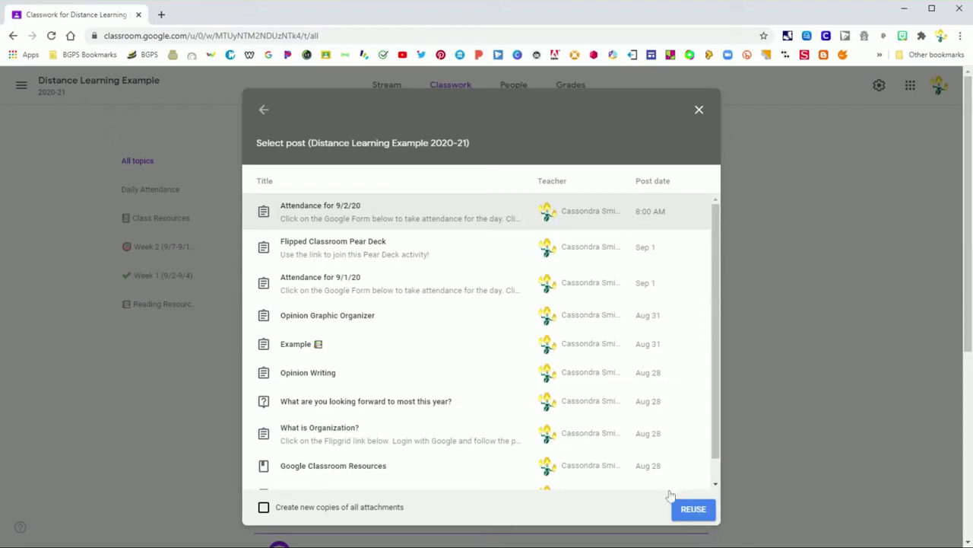
pyautogui.click(705, 512)
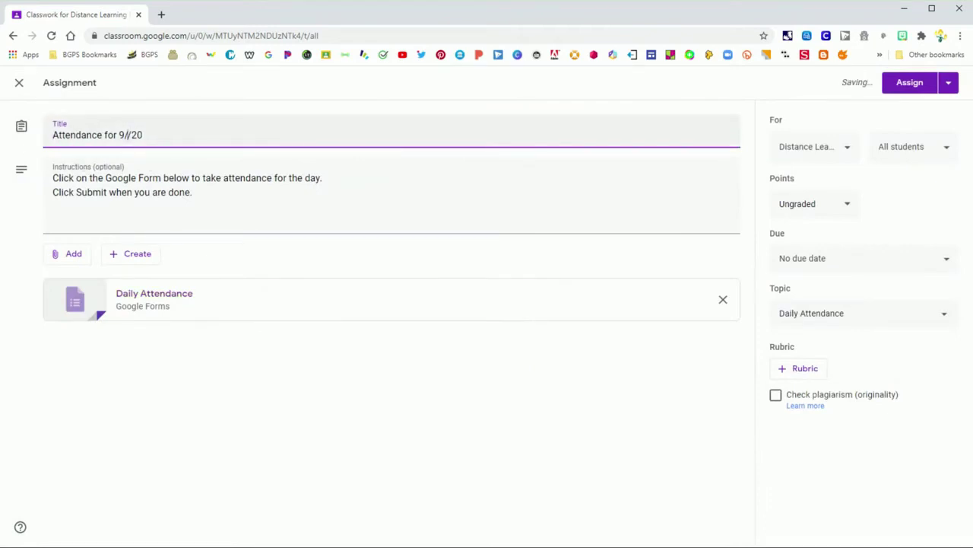
# Retitle the copy Attendance for 9/3/20 and set its due date to Sep 3
pyautogui.write('3')
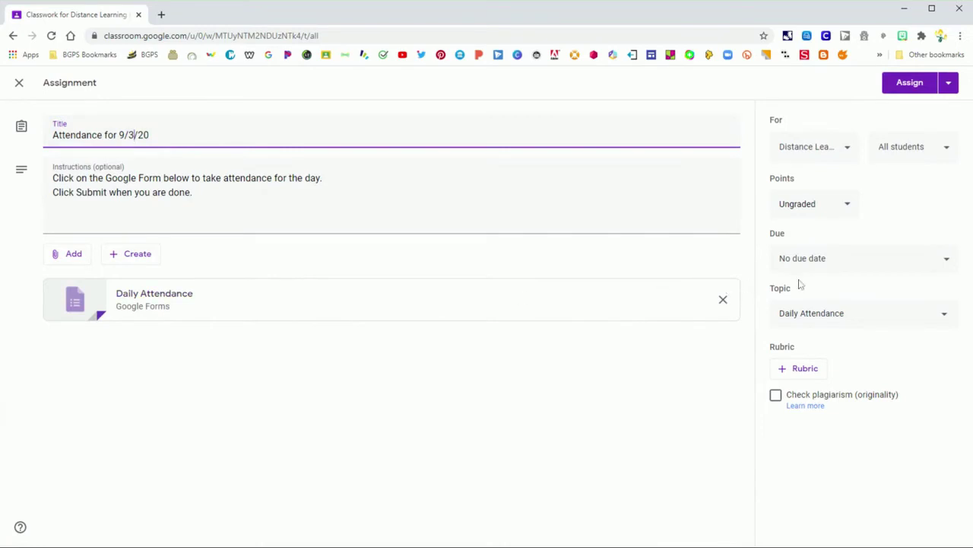
pyautogui.click(937, 263)
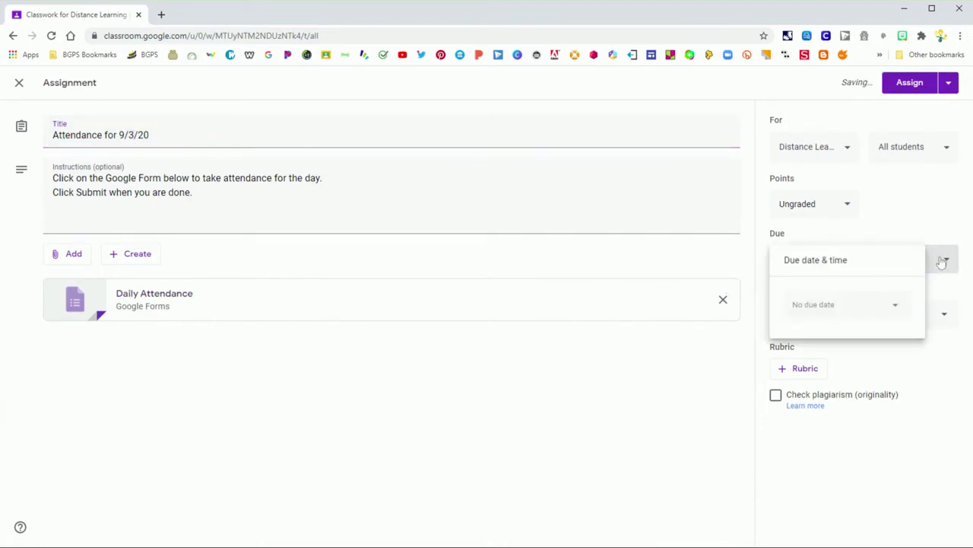
pyautogui.click(894, 305)
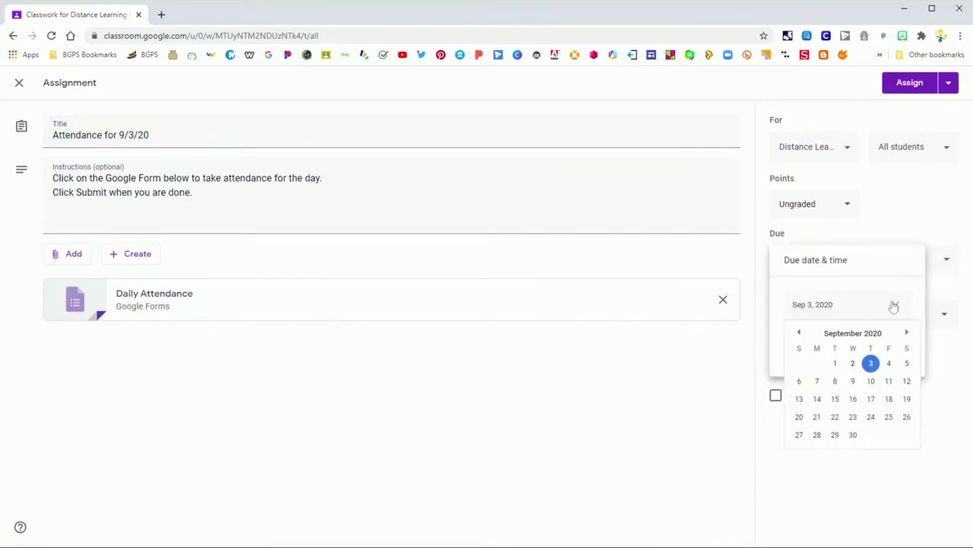
pyautogui.click(871, 364)
pyautogui.click(917, 401)
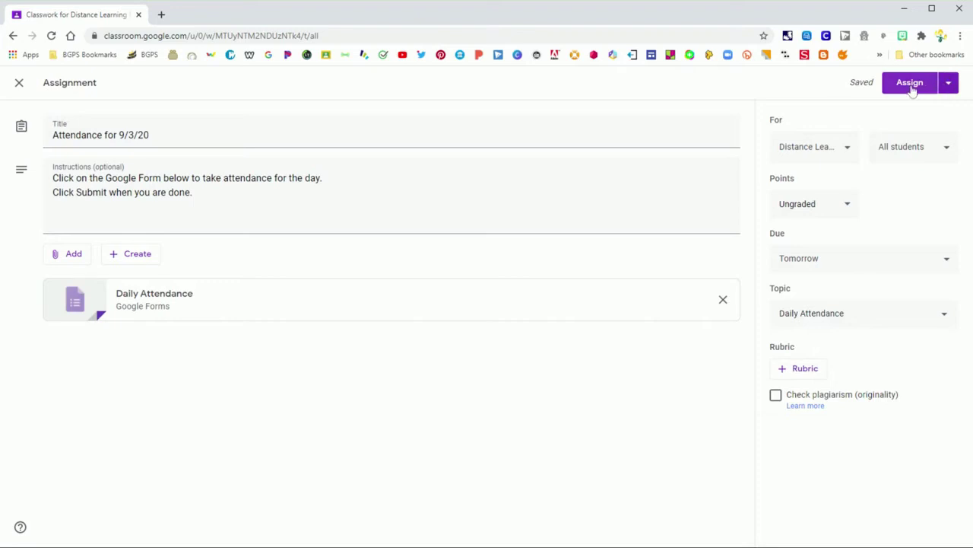
# Schedule the assignment to post on Sep 3, 2020 at 8:00 AM
pyautogui.click(949, 85)
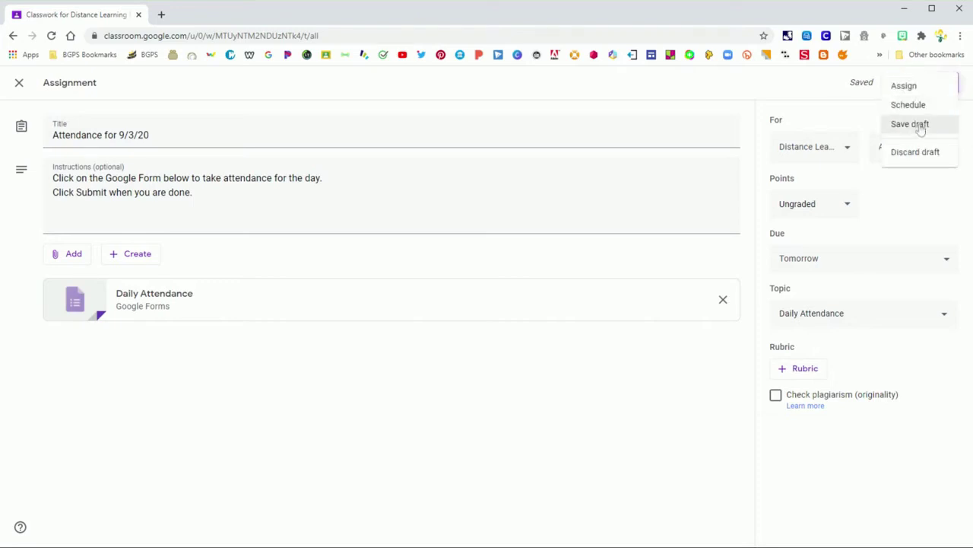
pyautogui.click(910, 105)
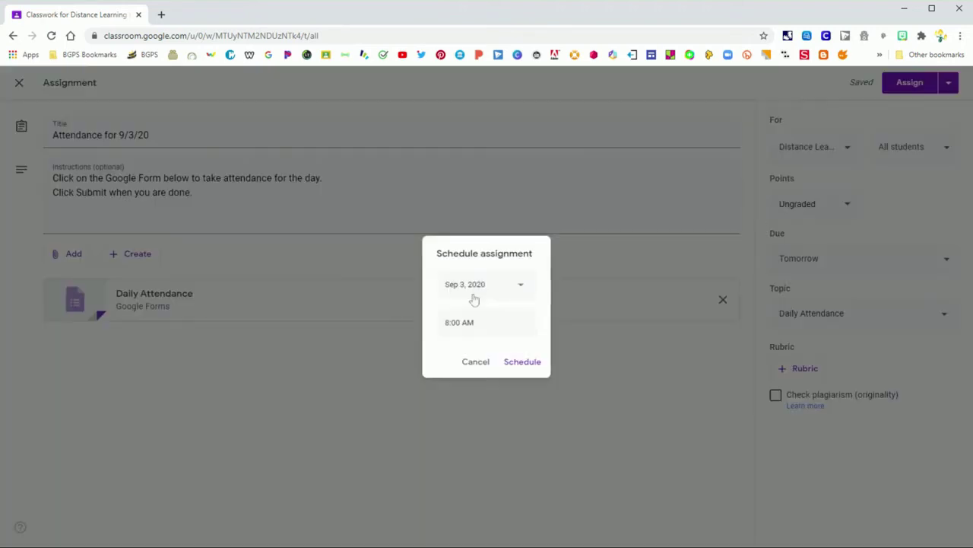
pyautogui.click(522, 362)
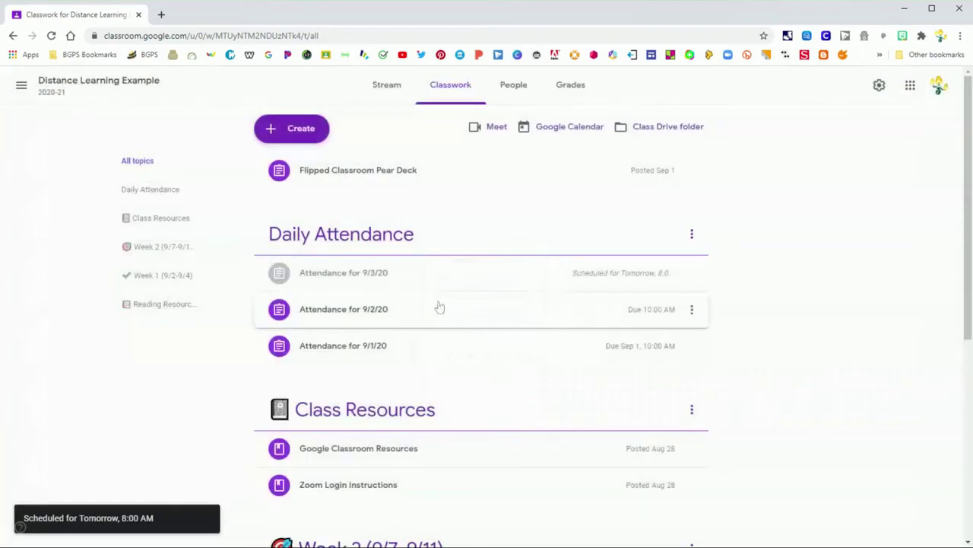
# Reuse the EdTech Website & YouTube Channel post from Flipped Classroom 6/22 (Archived) as new material
pyautogui.click(309, 128)
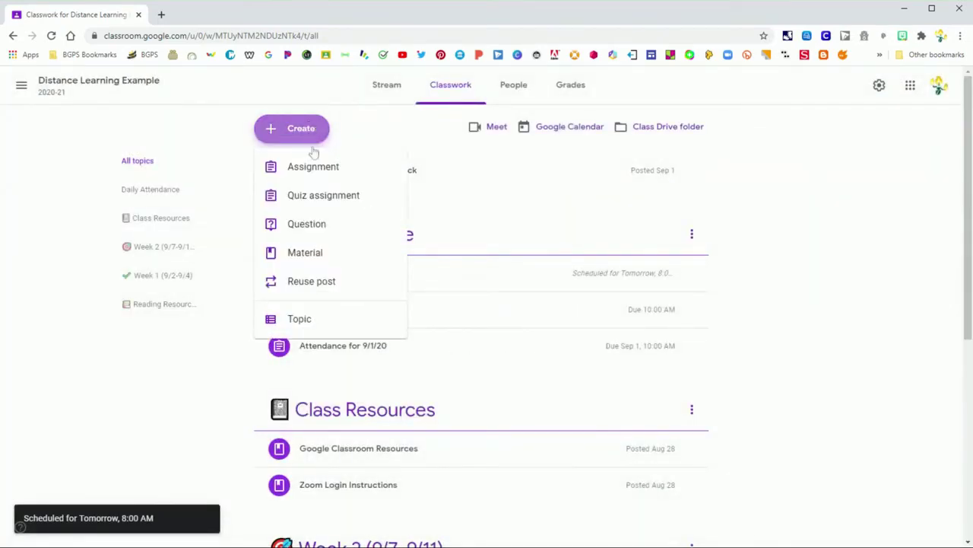
pyautogui.click(313, 280)
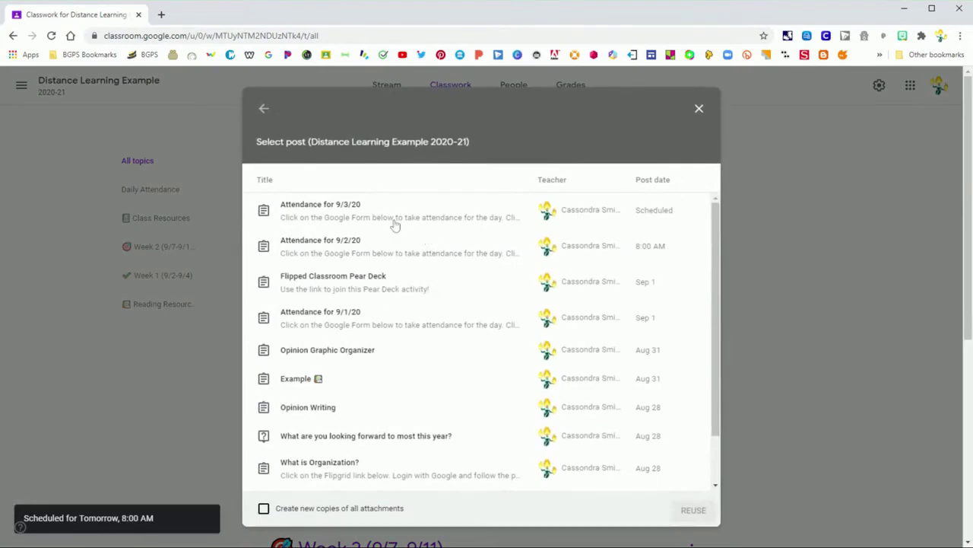
pyautogui.click(263, 110)
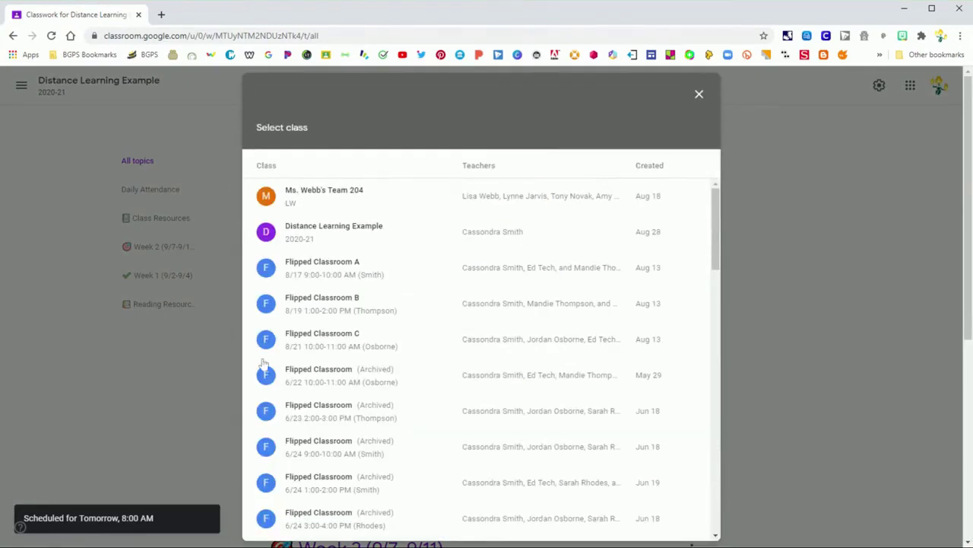
pyautogui.click(347, 378)
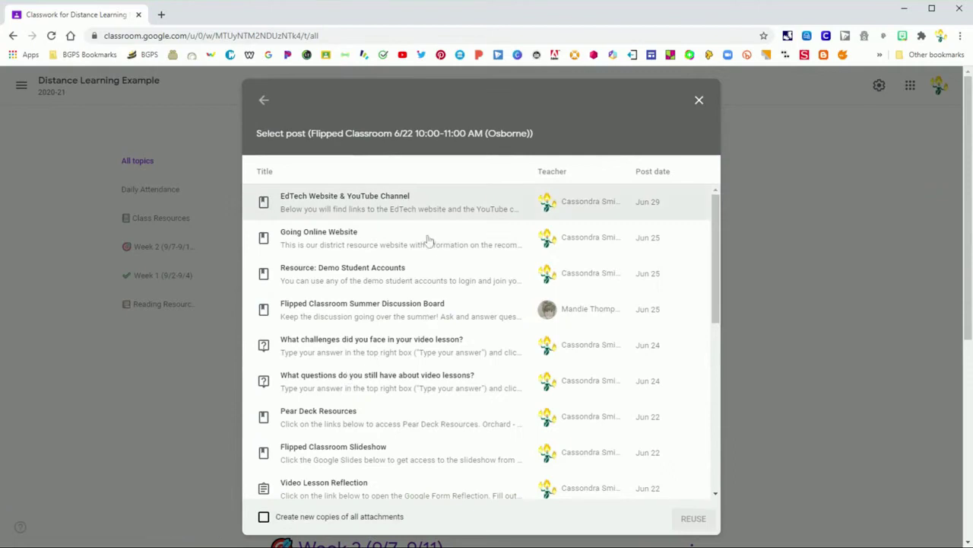
pyautogui.click(367, 202)
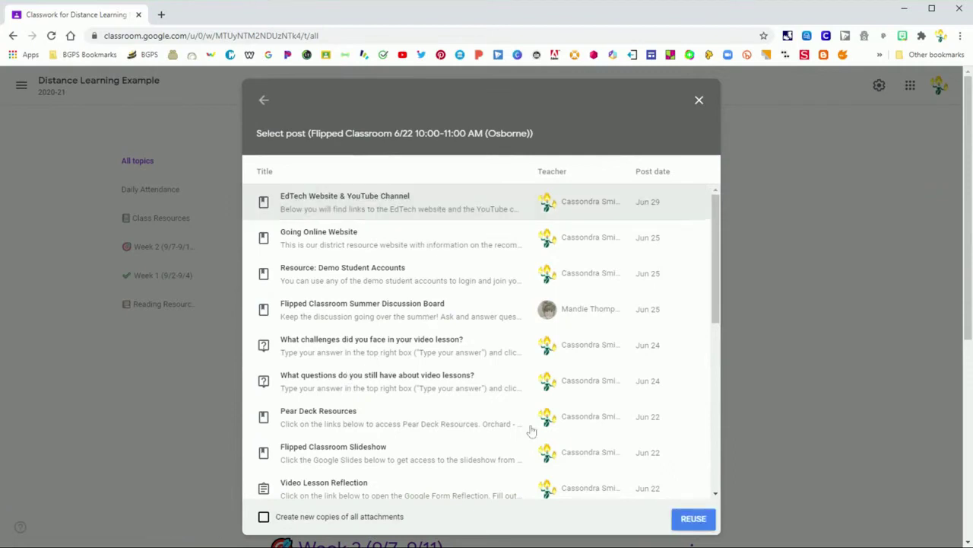
pyautogui.click(685, 525)
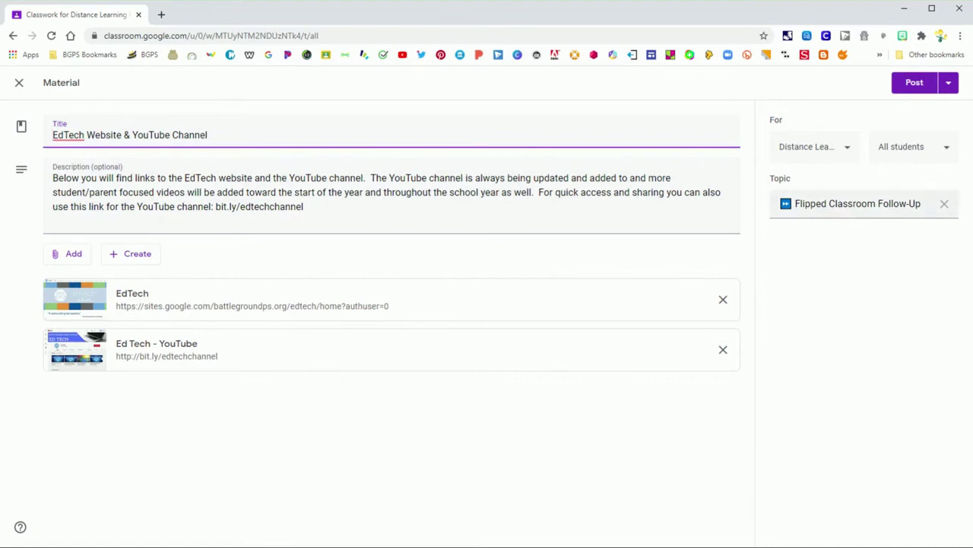
# Replace the Flipped Classroom Follow-Up topic with Class Resources and post the EdTech material
pyautogui.click(945, 205)
pyautogui.click(943, 209)
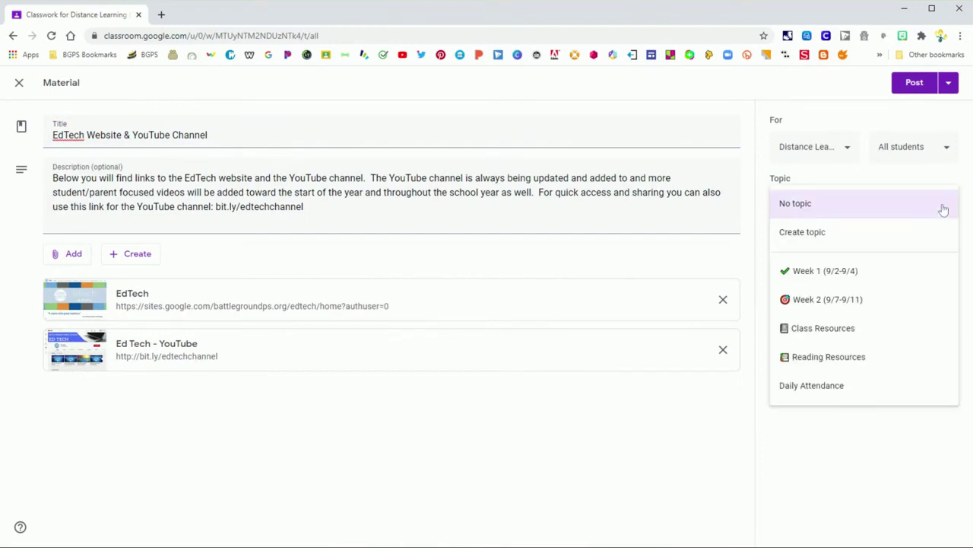
pyautogui.click(845, 329)
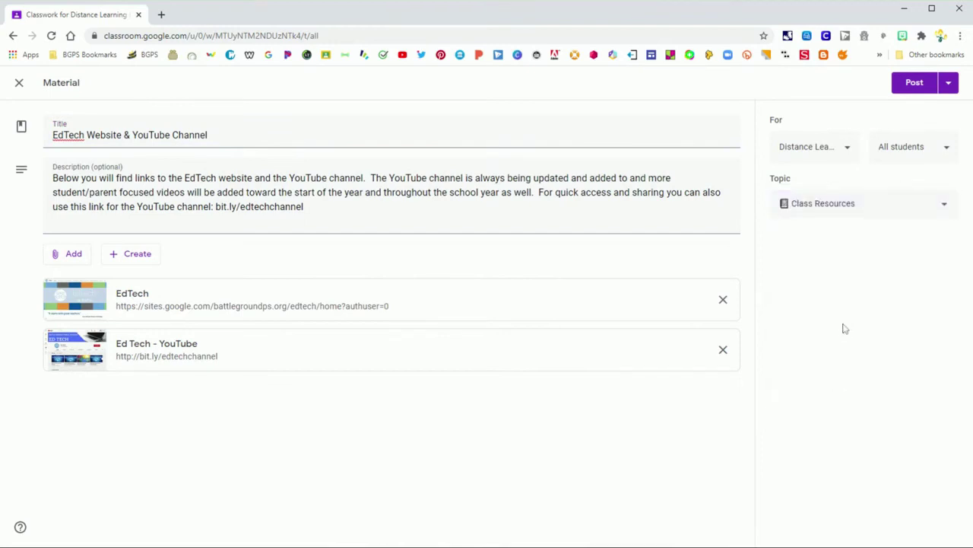
pyautogui.click(913, 85)
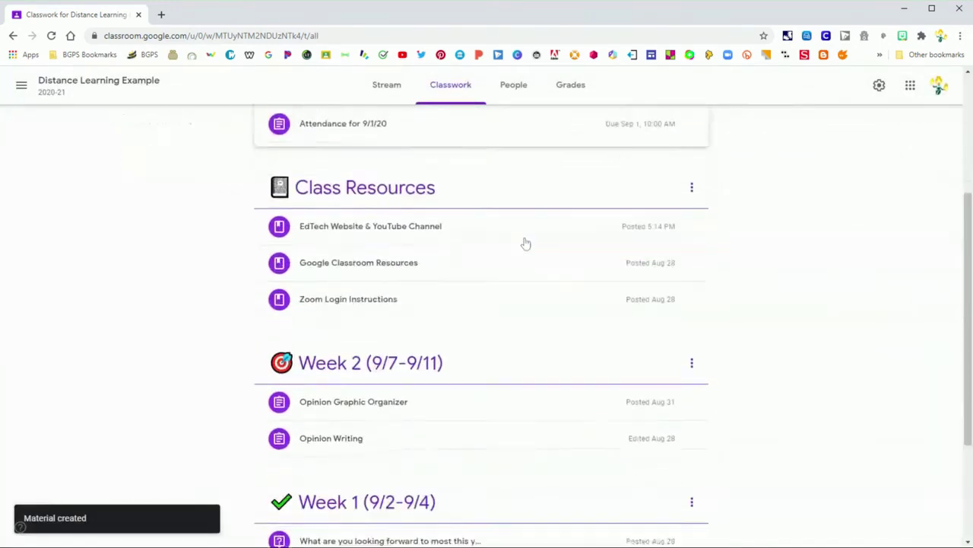
# Expand and collapse the new EdTech post to check its two links
pyautogui.click(430, 223)
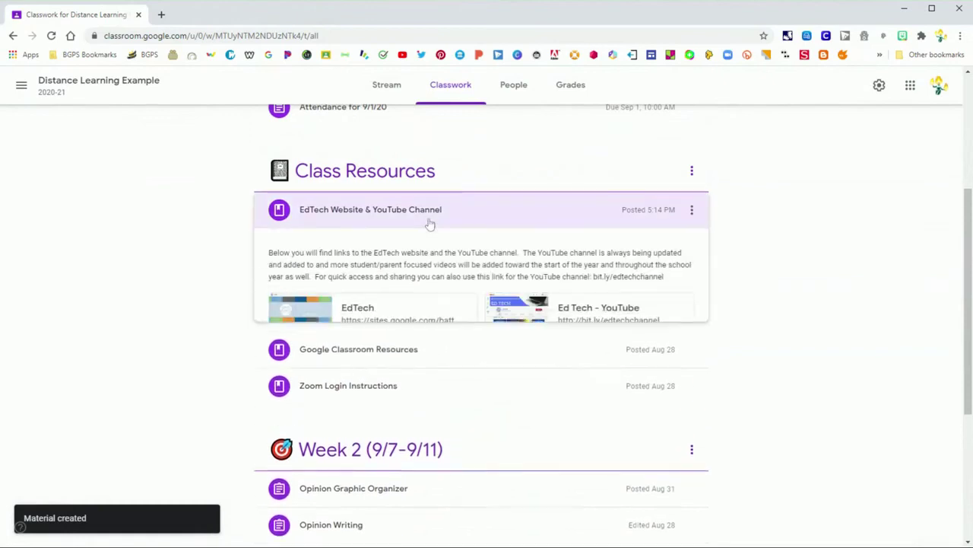
pyautogui.click(349, 220)
pyautogui.scroll(3, 650, 354)
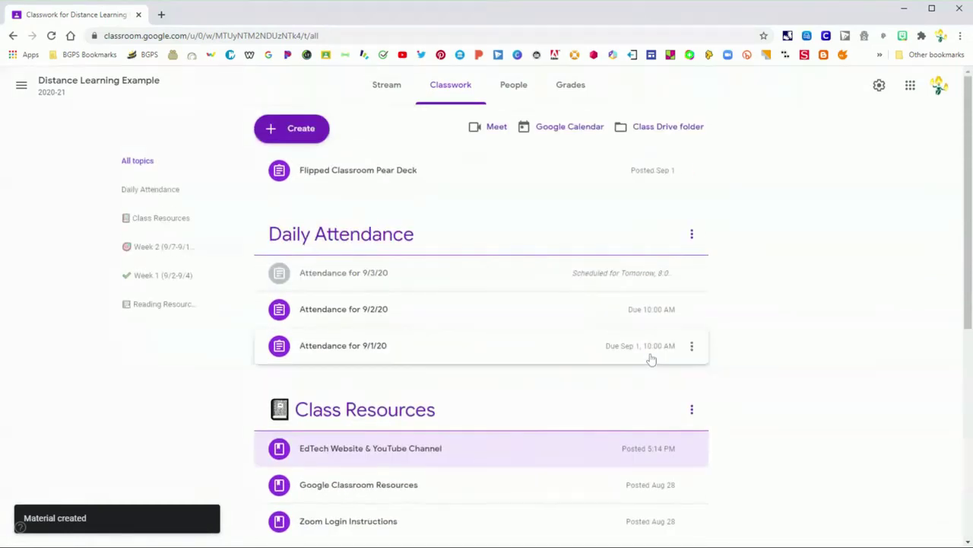
pyautogui.click(291, 127)
pyautogui.scroll(-1, 343, 273)
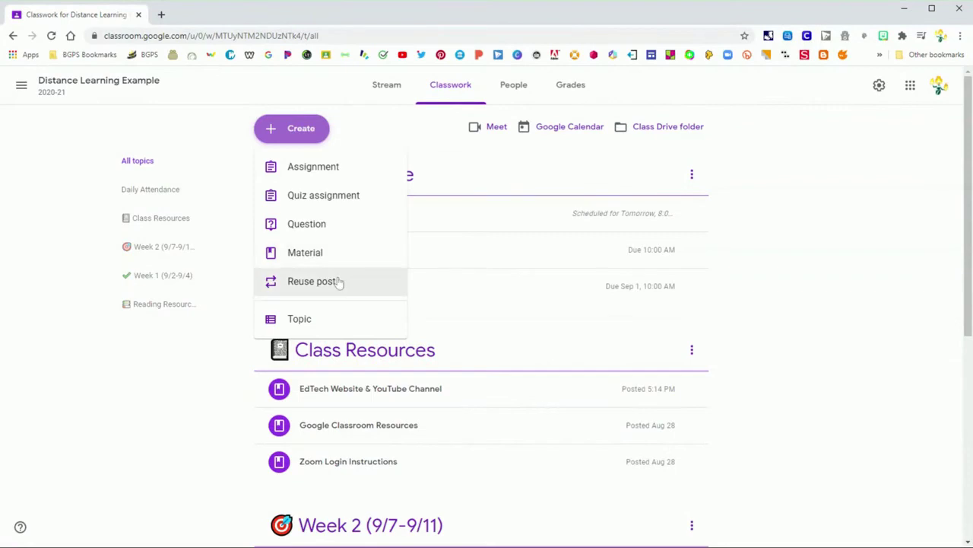
# Scroll the reuse list to Video Lesson Creation and reuse it as a new assignment
pyautogui.click(340, 282)
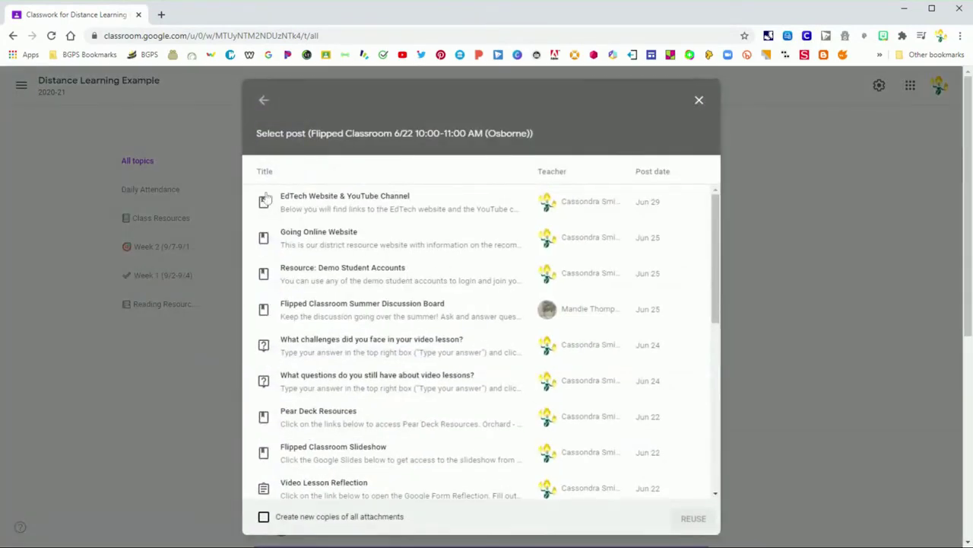
pyautogui.scroll(-3, 354, 380)
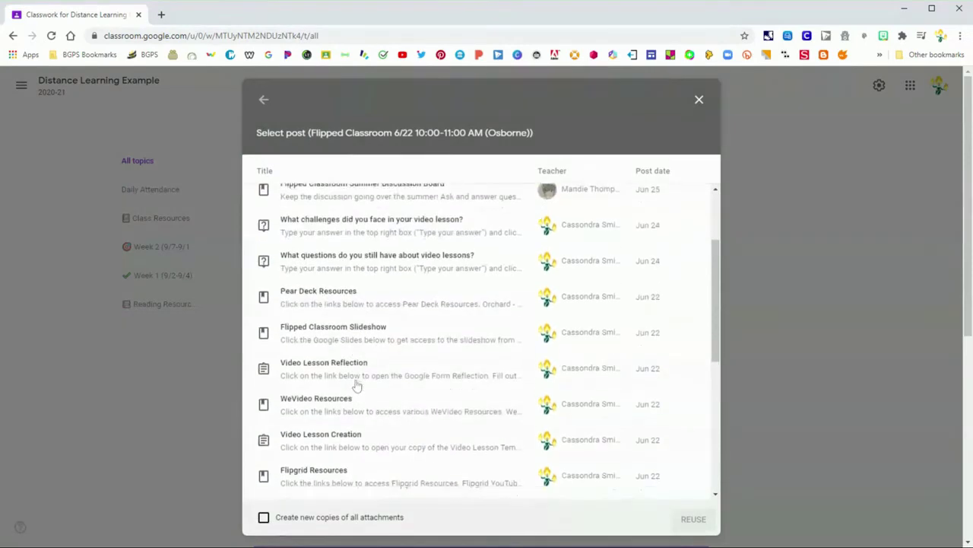
pyautogui.scroll(-1, 310, 403)
pyautogui.scroll(-1, 312, 400)
pyautogui.click(317, 380)
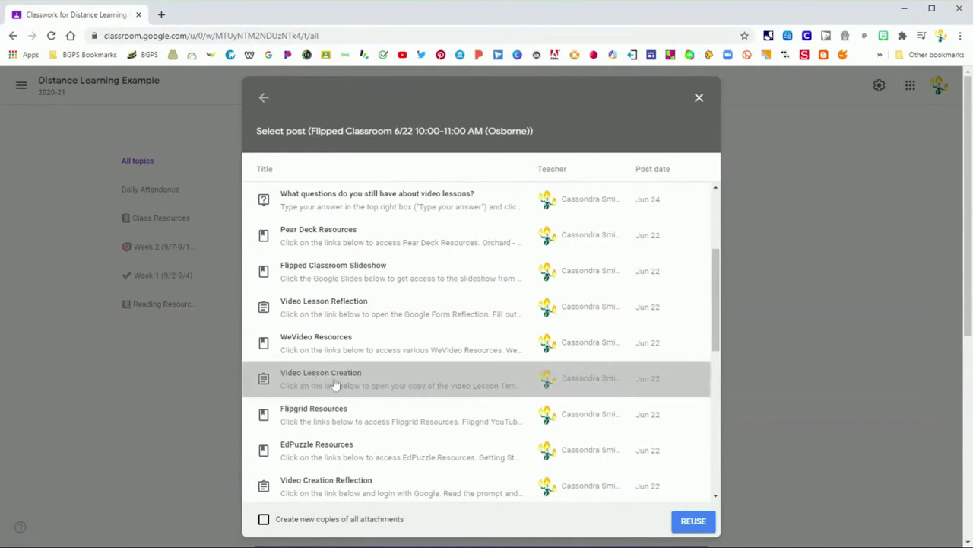
pyautogui.click(693, 521)
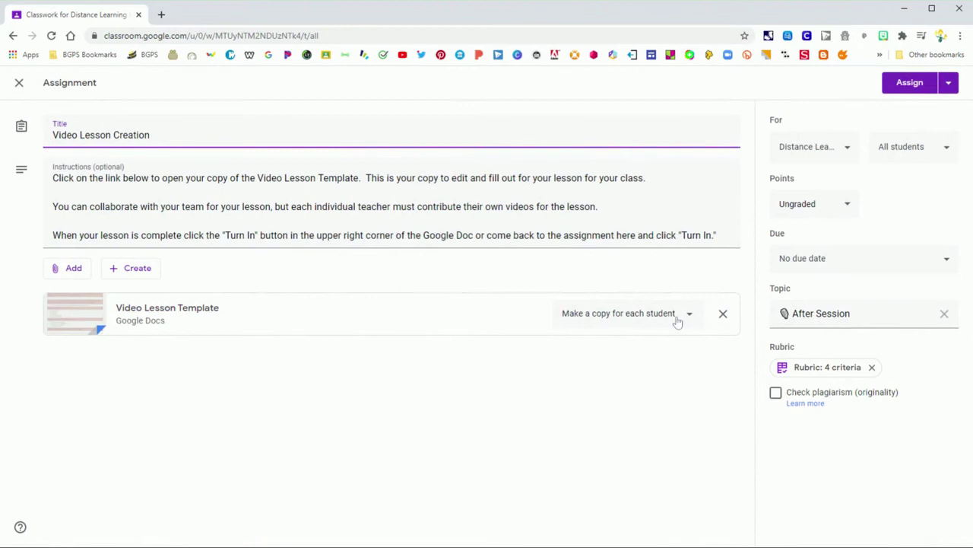
# Replace the After Session topic with Week 2 (9/7-9/11), check the class list, and assign it
pyautogui.click(945, 314)
pyautogui.click(949, 322)
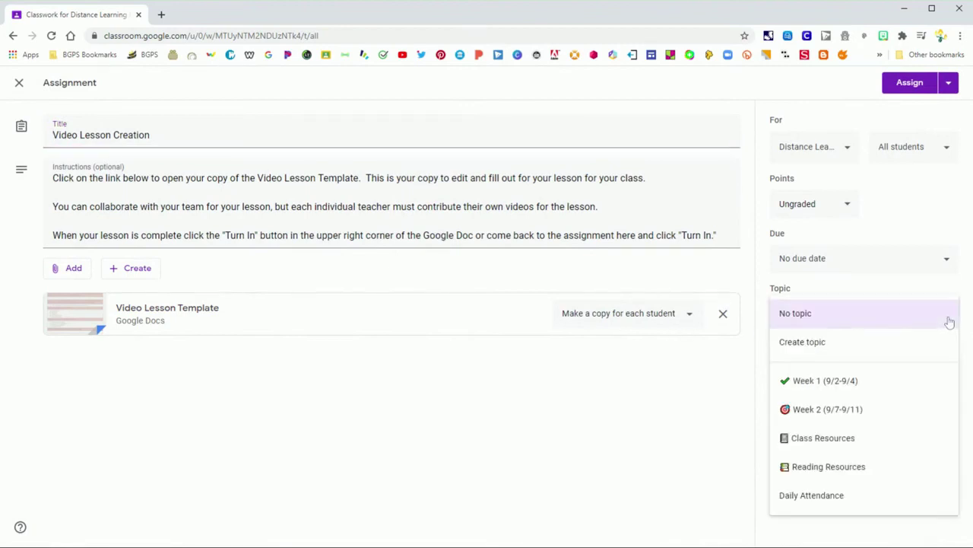
pyautogui.click(856, 411)
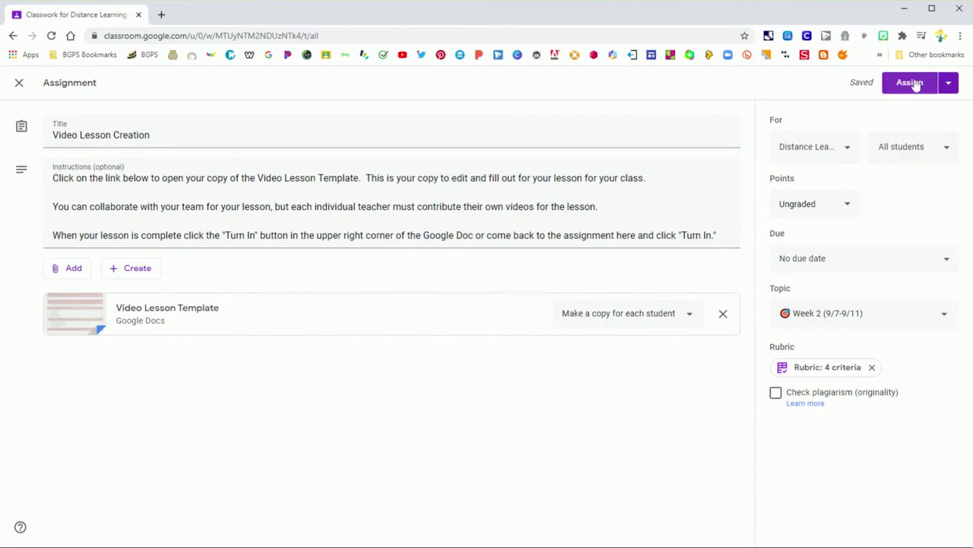
pyautogui.click(852, 149)
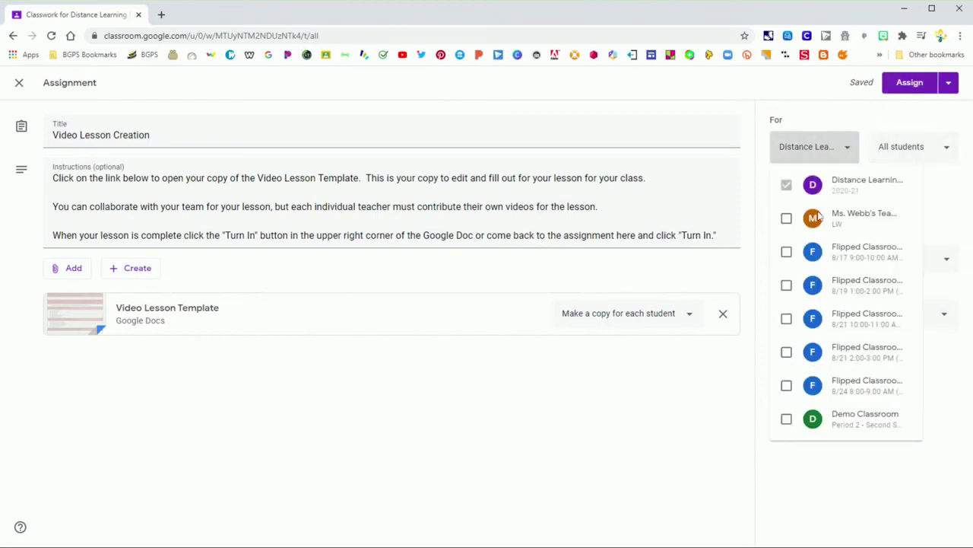
pyautogui.click(845, 152)
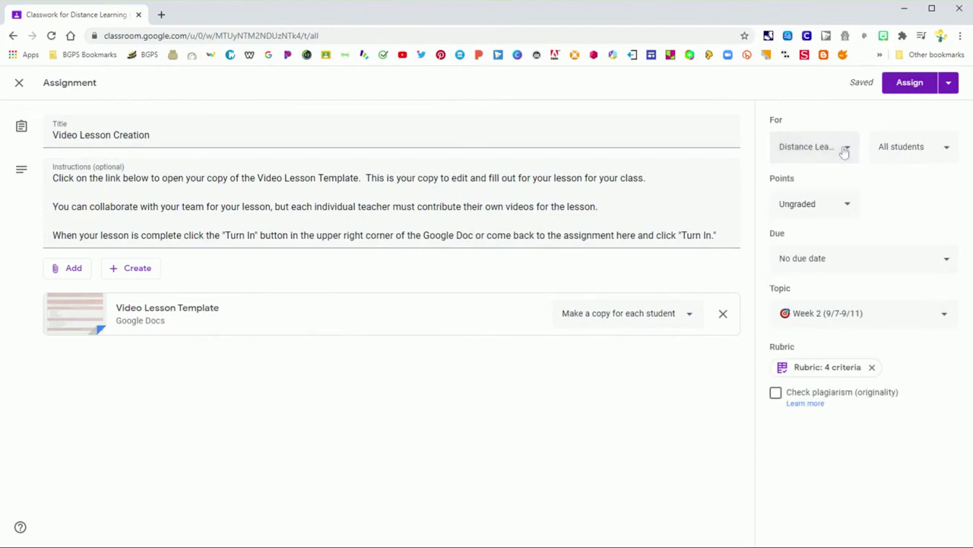
pyautogui.click(908, 85)
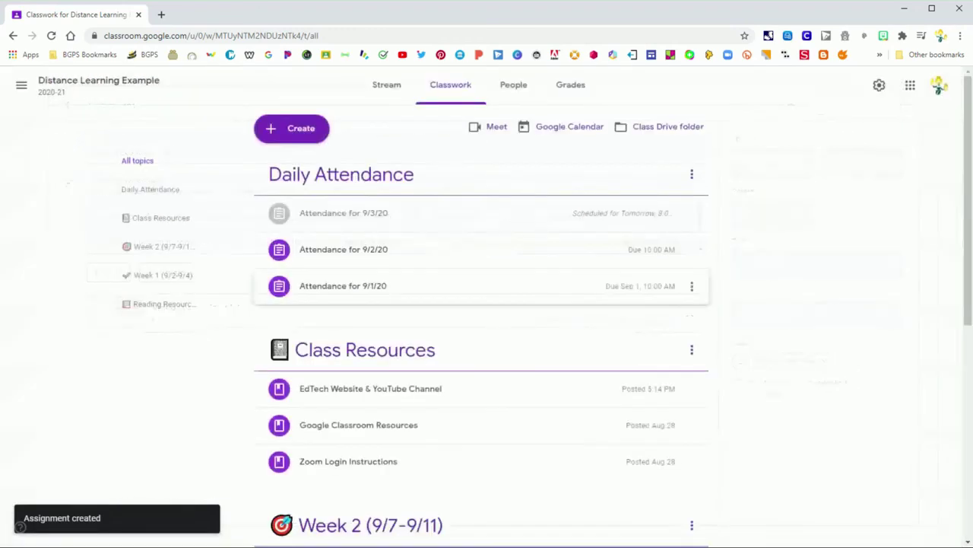
pyautogui.scroll(-3, 404, 284)
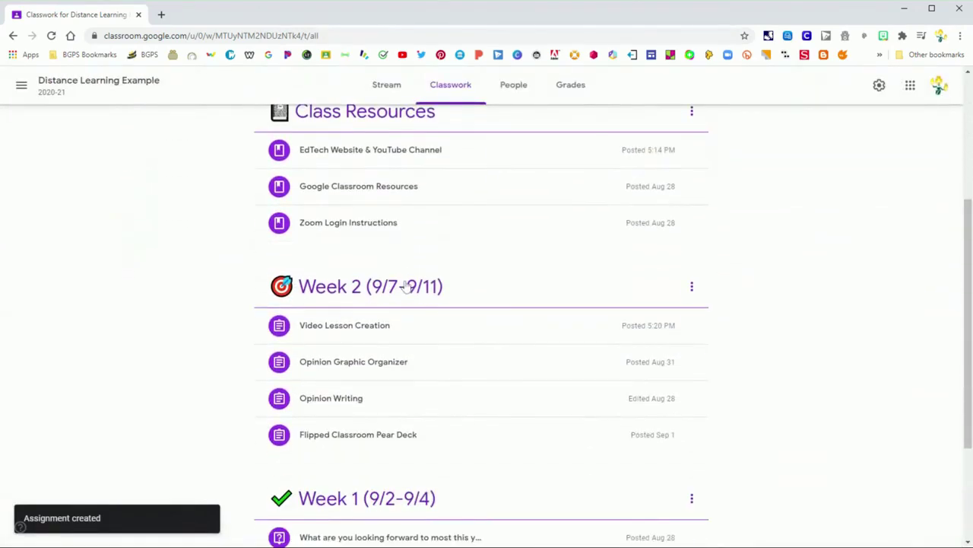
pyautogui.click(356, 323)
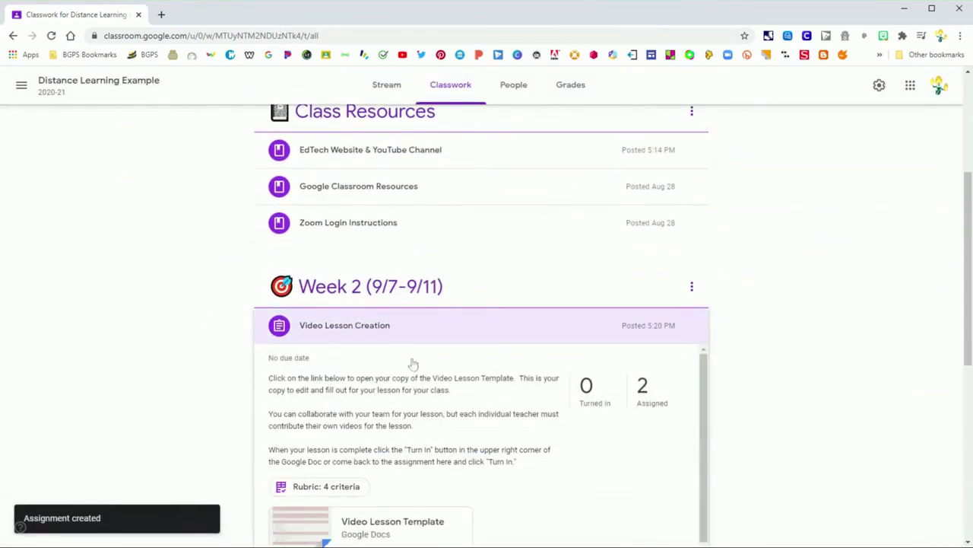
pyautogui.click(318, 333)
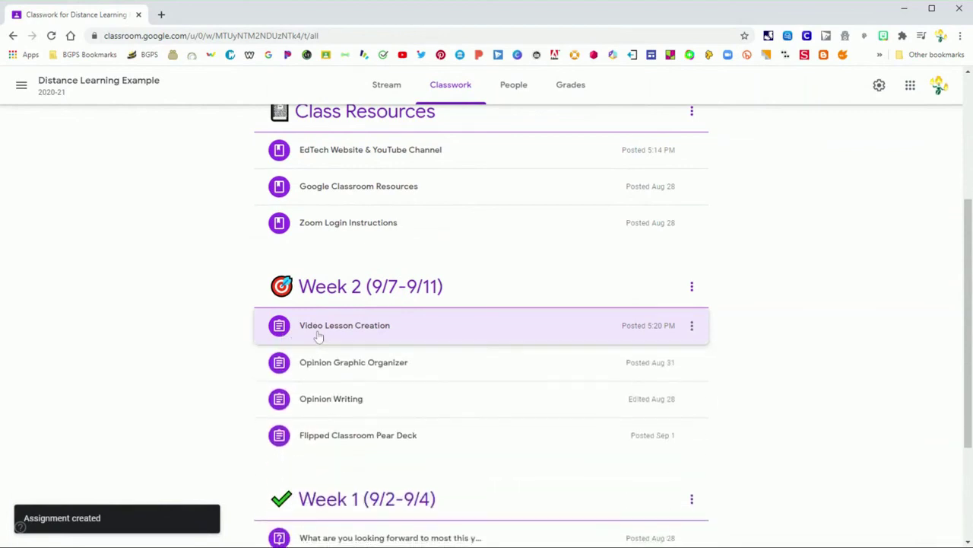